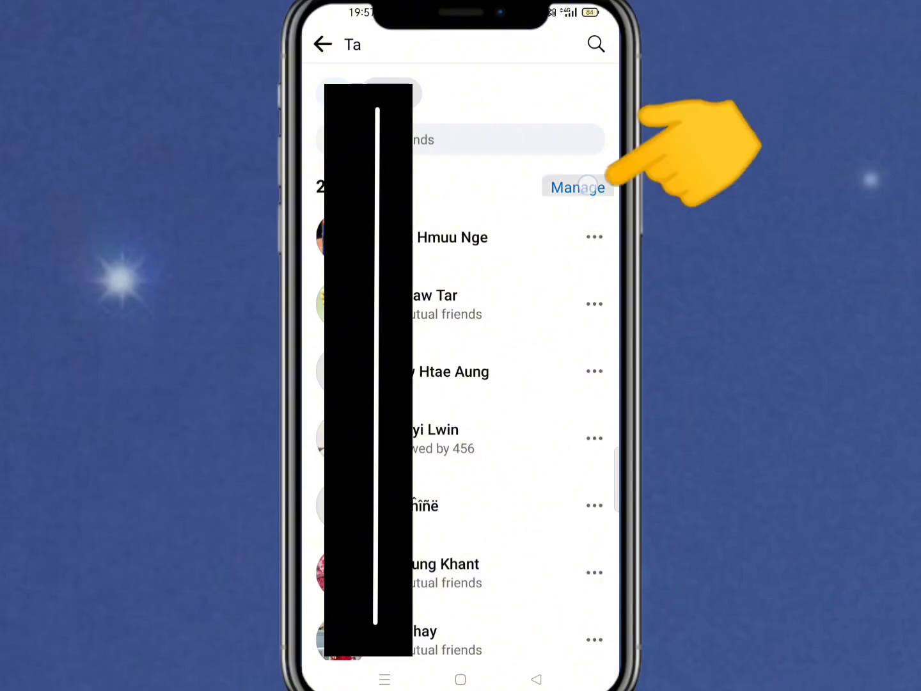
# Open Manage friends and go to the 'Least interacted with' category.
pyautogui.click(578, 187)
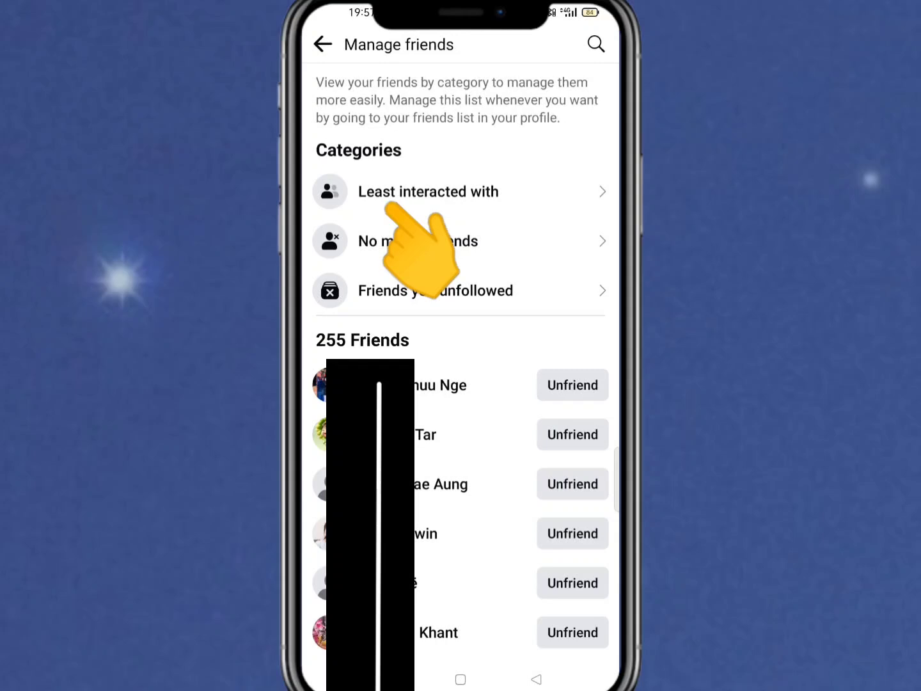
pyautogui.click(428, 191)
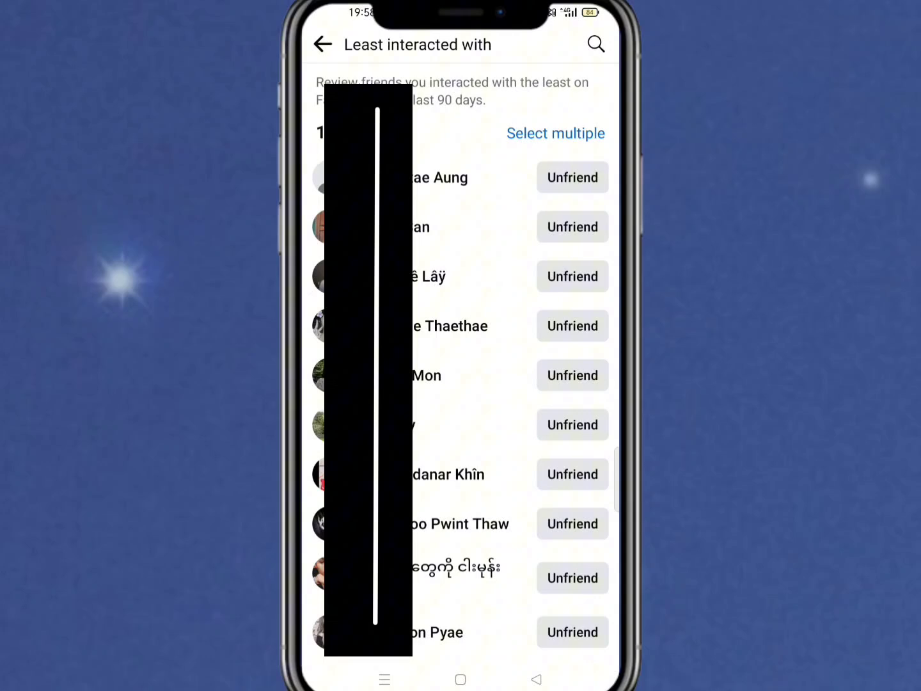
pyautogui.scroll(-2, 460, 360)
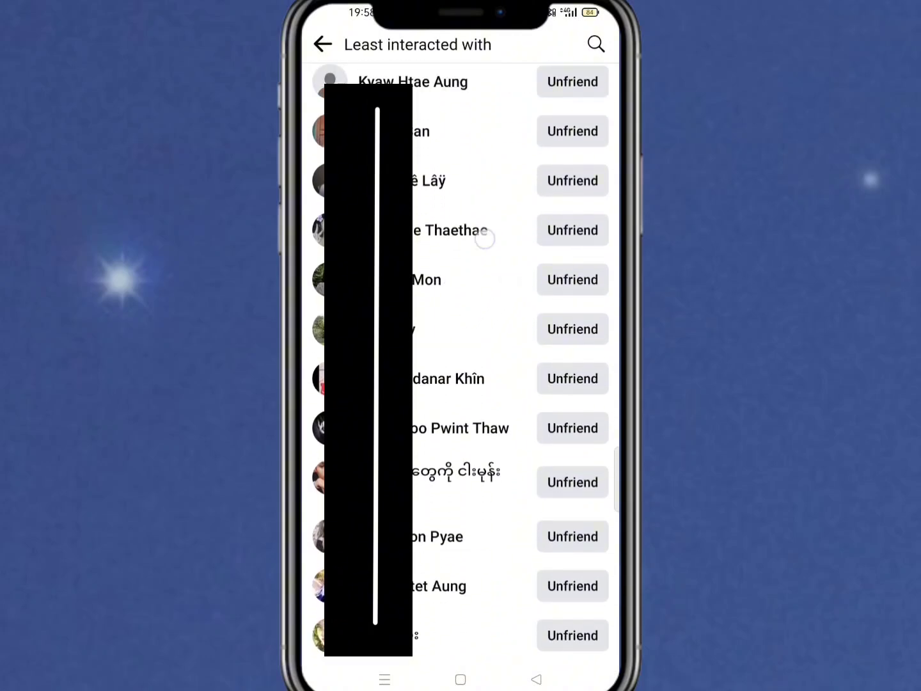
pyautogui.scroll(2, 461, 359)
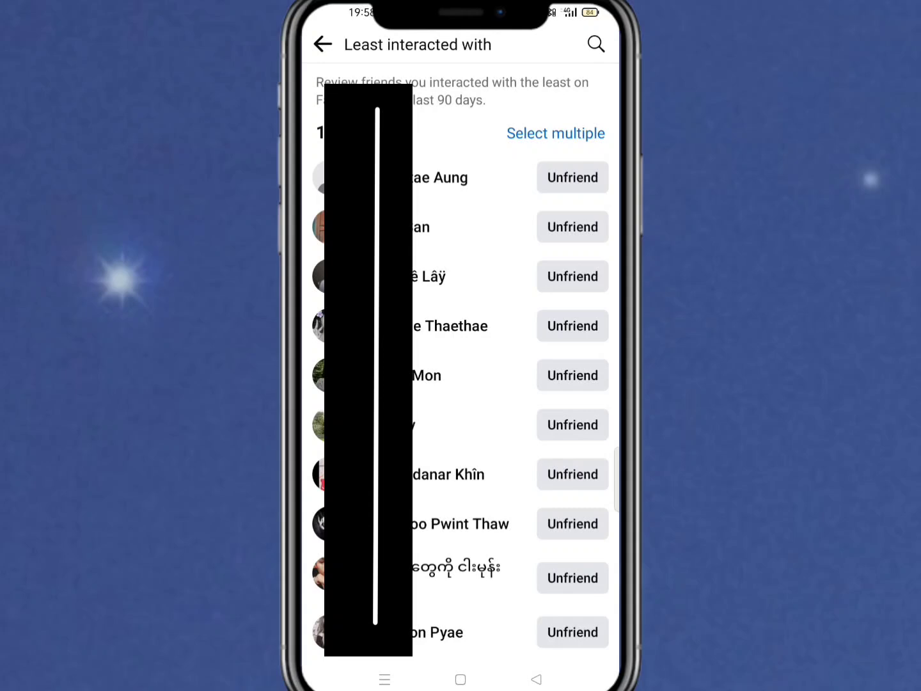
# Turn on multiple selection and check the first seven least-interacted friends.
pyautogui.click(557, 133)
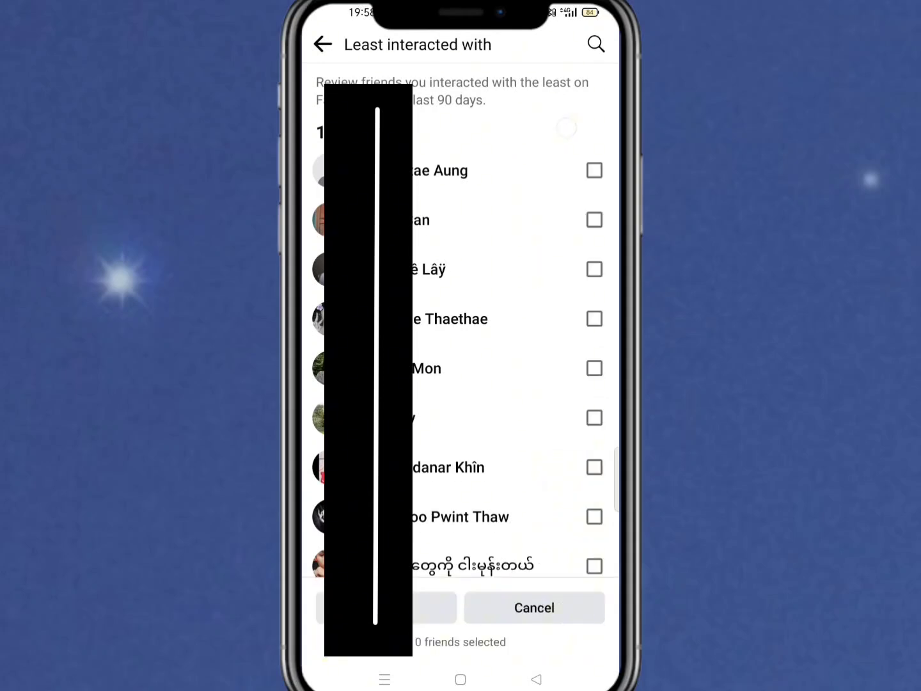
pyautogui.click(594, 170)
pyautogui.click(594, 219)
pyautogui.click(593, 269)
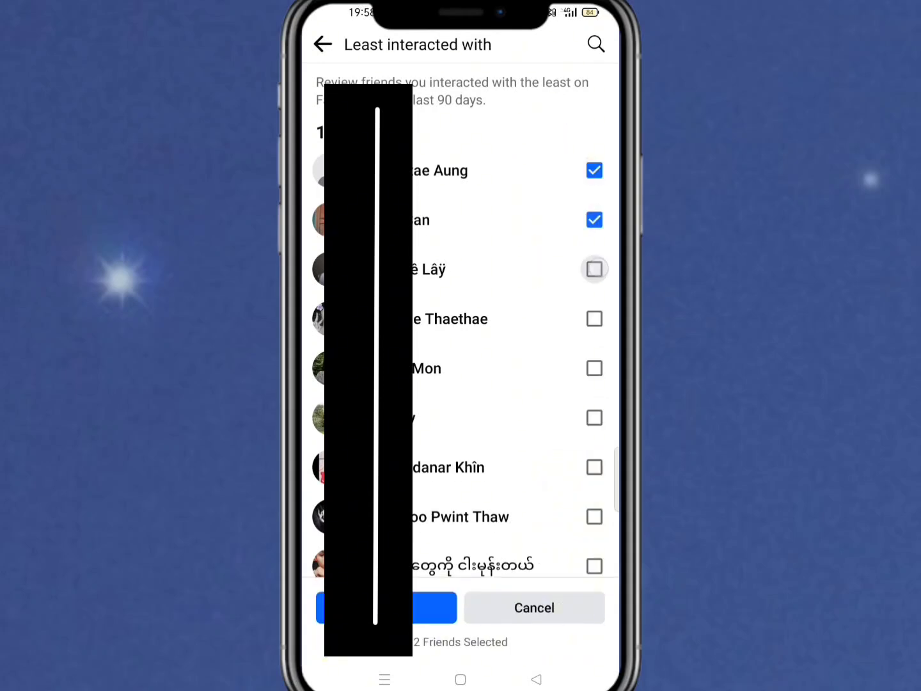
pyautogui.click(594, 318)
pyautogui.click(594, 369)
pyautogui.click(594, 417)
pyautogui.click(594, 467)
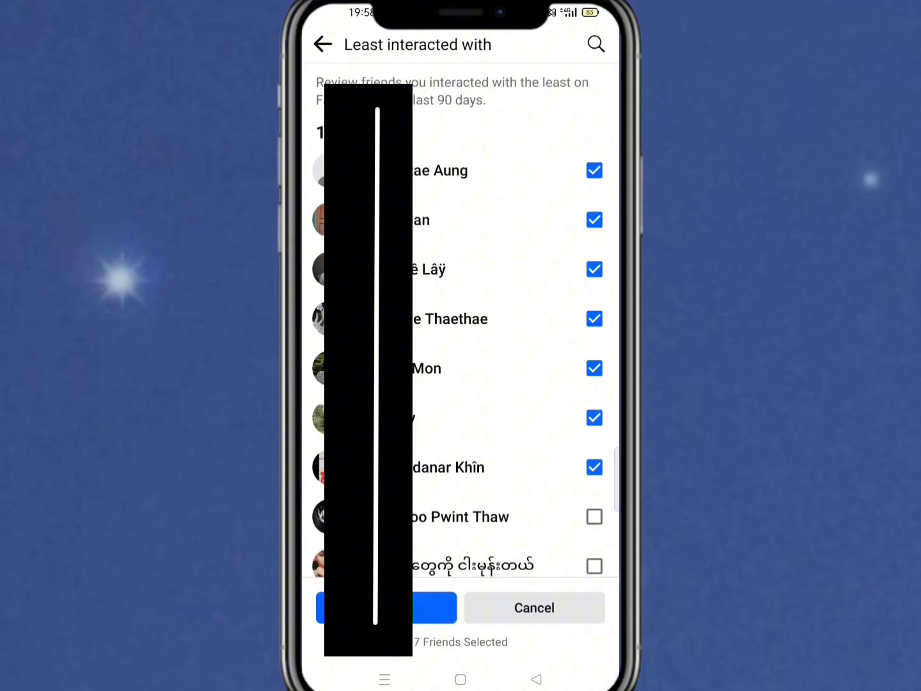
# Unfriend the seven checked friends, confirm, and return to the friend categories.
pyautogui.click(387, 608)
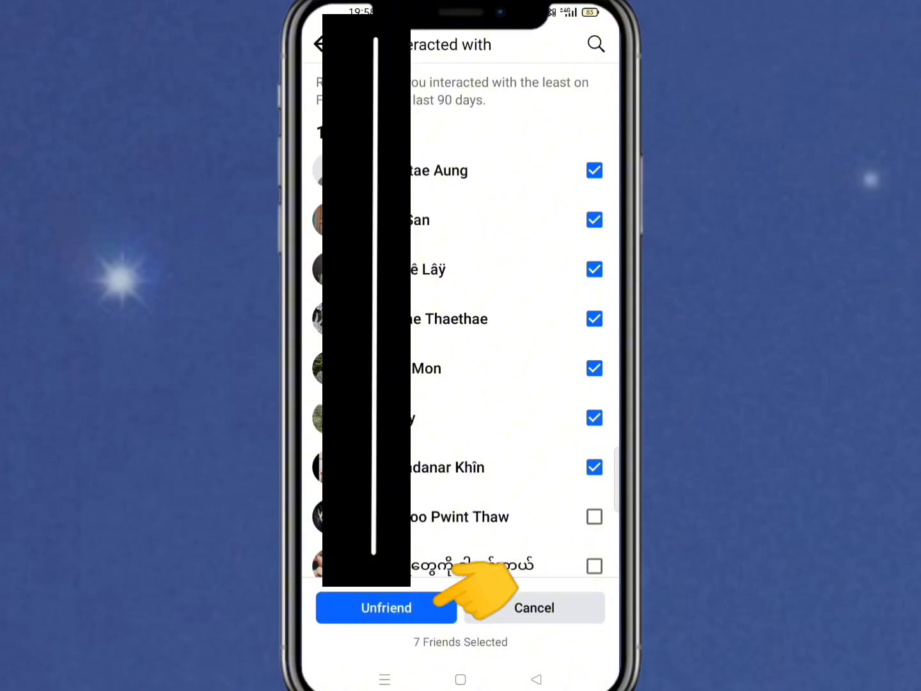
pyautogui.click(543, 385)
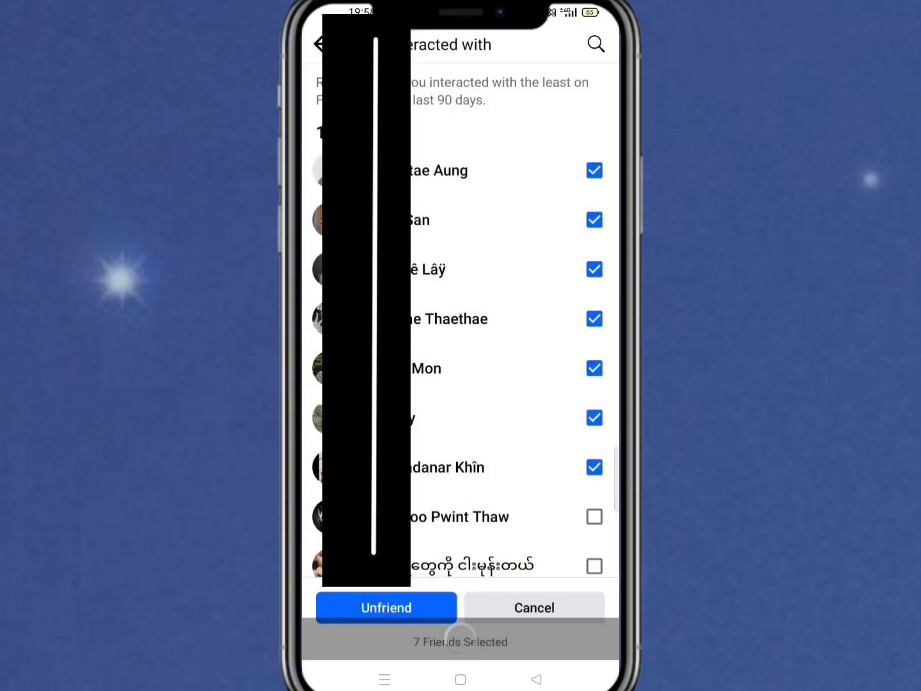
pyautogui.click(461, 424)
pyautogui.click(323, 44)
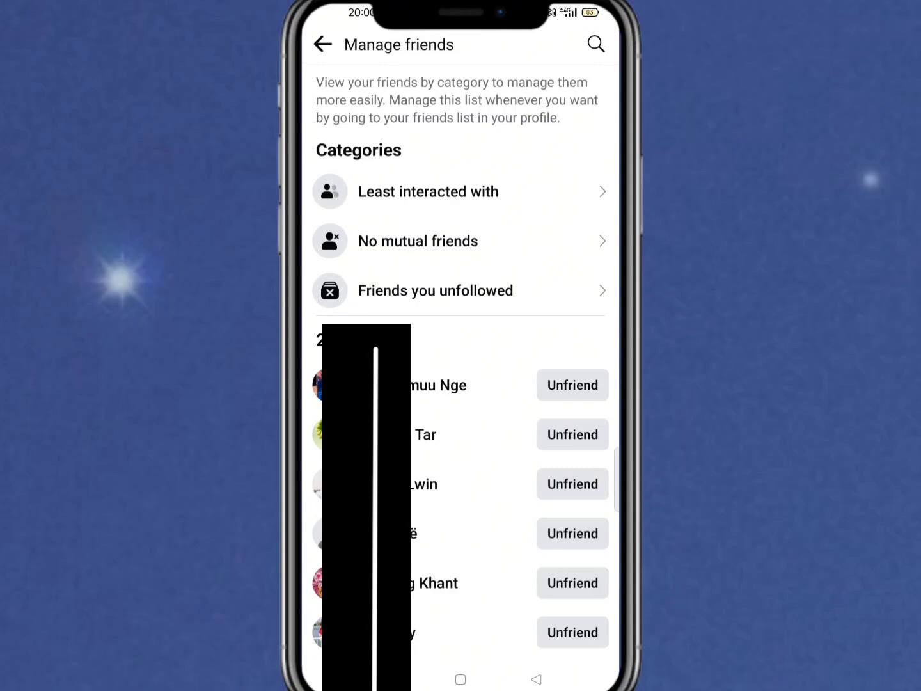
# Open the 'No mutual friends' category from Manage friends.
pyautogui.click(489, 241)
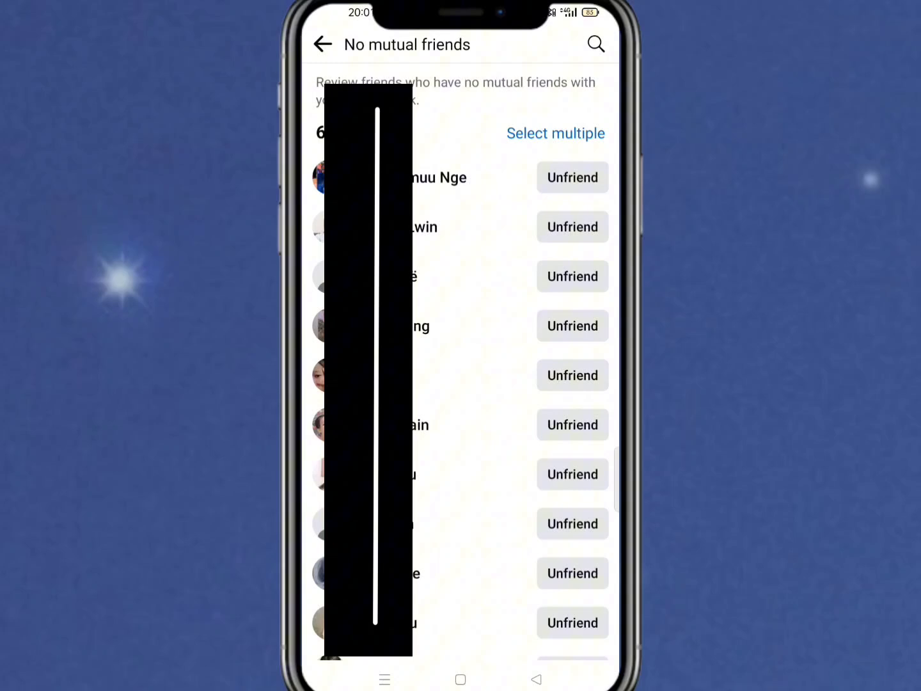
# Turn on multiple selection and check the first seven no-mutual friends.
pyautogui.click(556, 133)
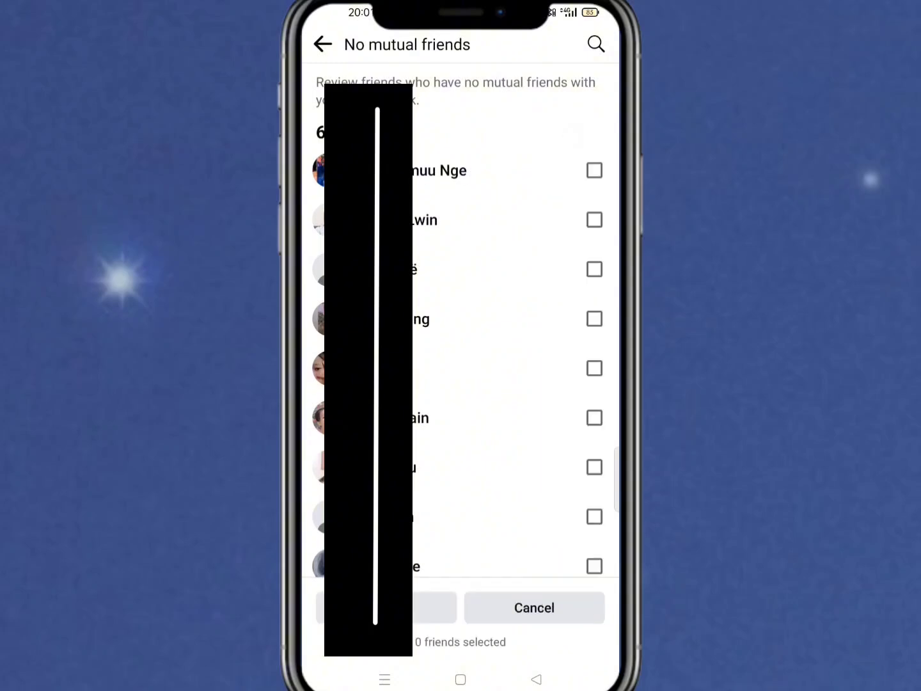
pyautogui.click(594, 171)
pyautogui.click(594, 220)
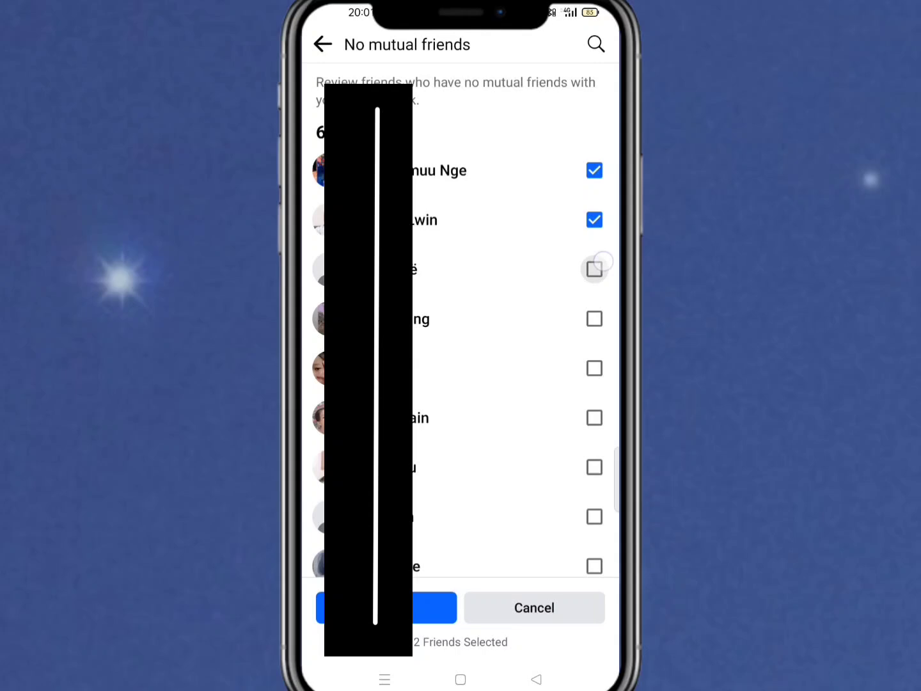
pyautogui.click(594, 269)
pyautogui.click(594, 319)
pyautogui.click(593, 369)
pyautogui.click(594, 419)
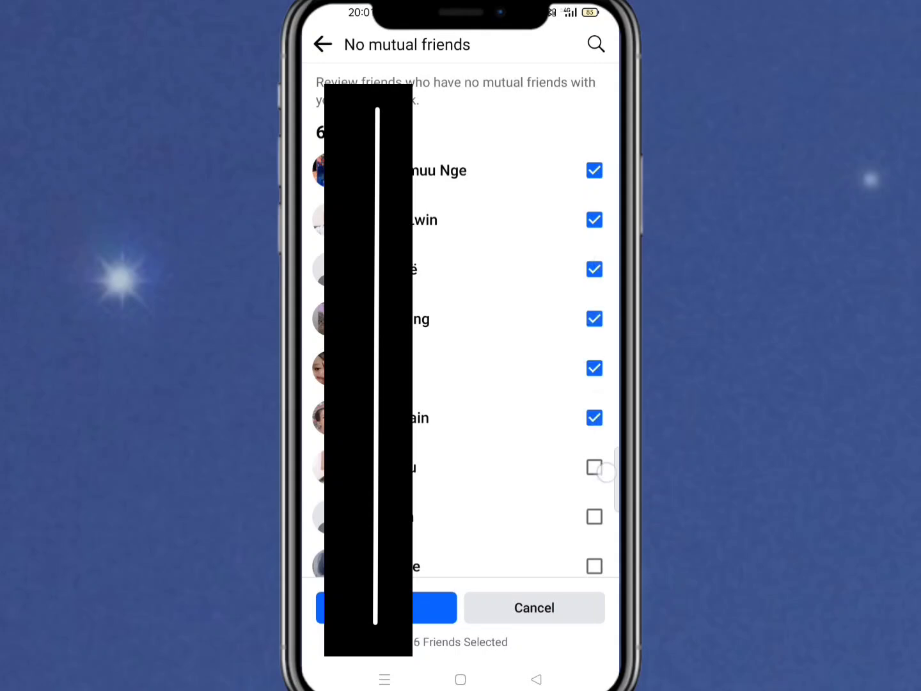
pyautogui.click(594, 468)
pyautogui.scroll(-5, 461, 360)
# Scroll down the list checking 41 more contacts until 48 Friends Selected shows.
pyautogui.click(594, 255)
pyautogui.click(594, 304)
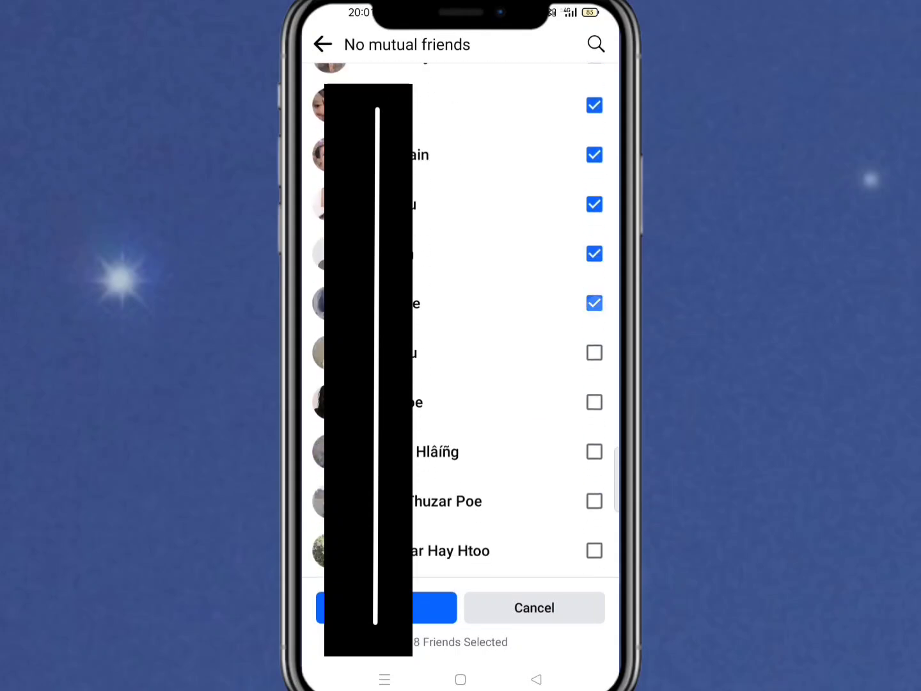
pyautogui.click(595, 353)
pyautogui.click(594, 402)
pyautogui.click(594, 451)
pyautogui.click(593, 501)
pyautogui.click(595, 551)
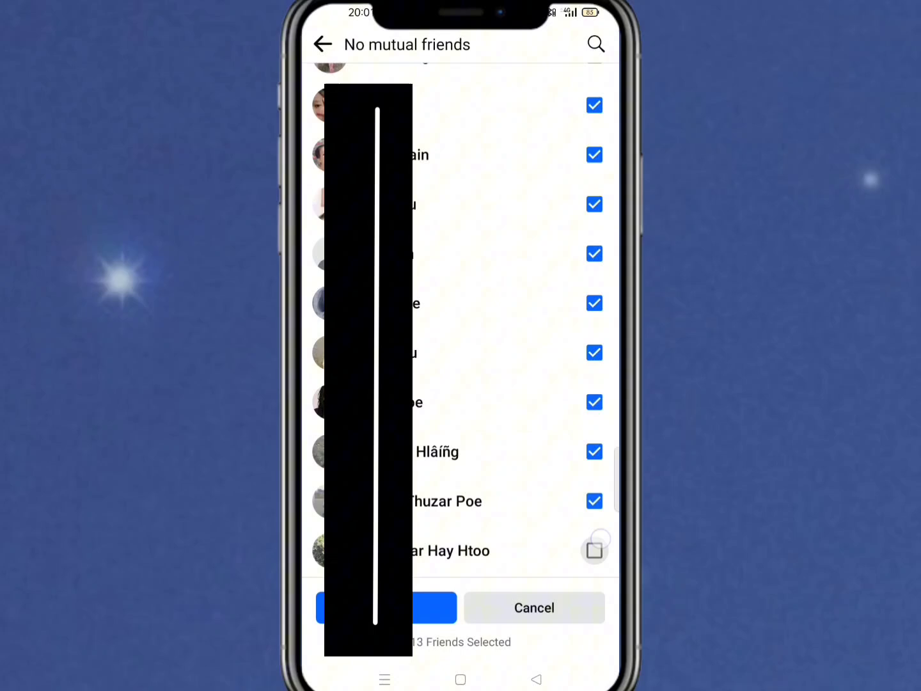
pyautogui.scroll(-3, 461, 360)
pyautogui.scroll(-3, 460, 360)
pyautogui.click(594, 259)
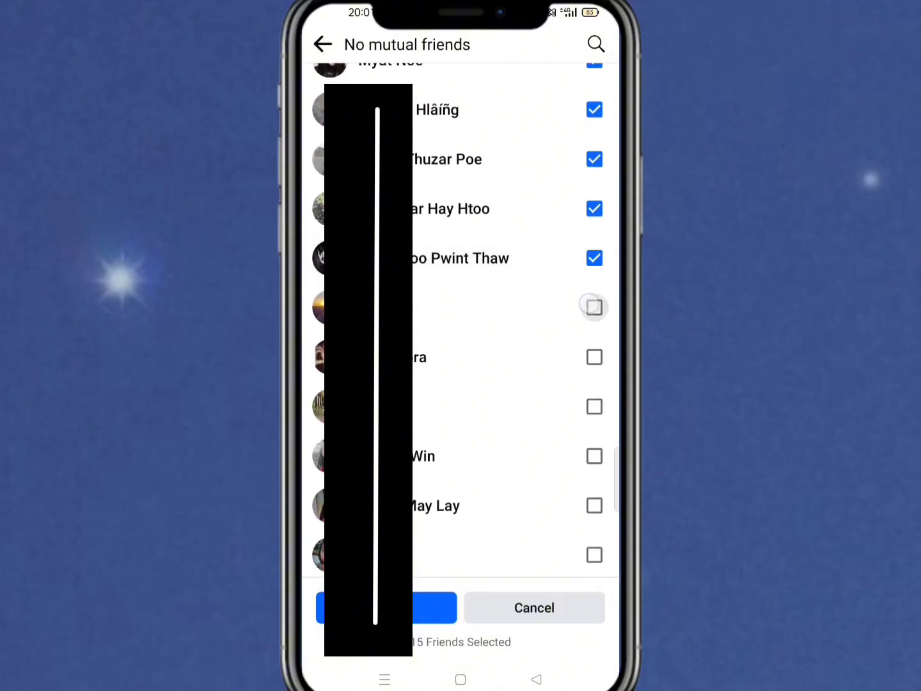
pyautogui.click(594, 309)
pyautogui.click(595, 357)
pyautogui.click(595, 406)
pyautogui.click(593, 457)
pyautogui.click(594, 505)
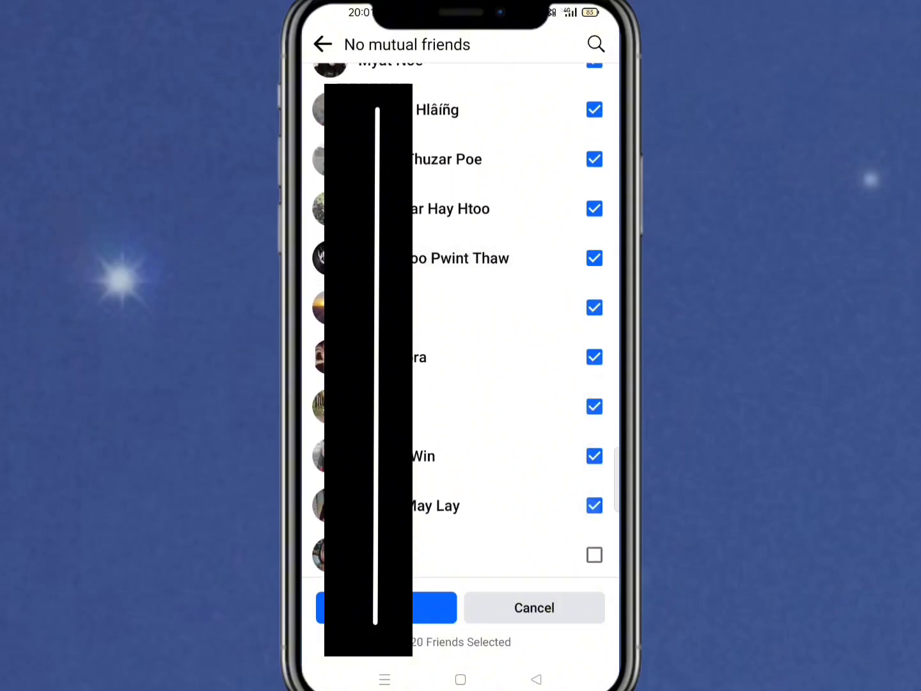
pyautogui.click(594, 555)
pyautogui.scroll(-3, 461, 359)
pyautogui.click(595, 430)
pyautogui.click(594, 478)
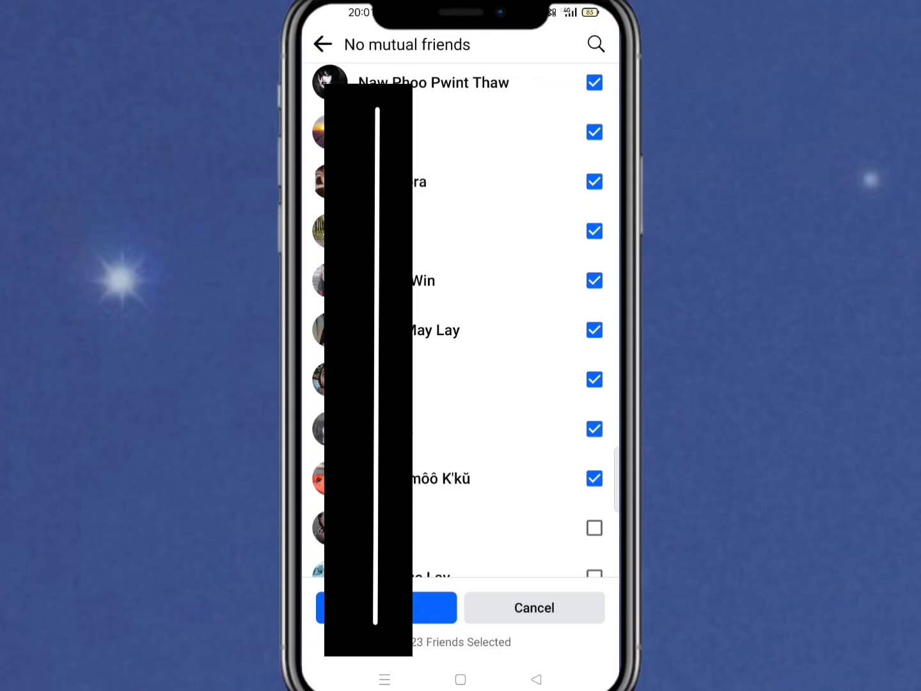
pyautogui.click(593, 528)
pyautogui.scroll(-1, 461, 360)
pyautogui.click(594, 528)
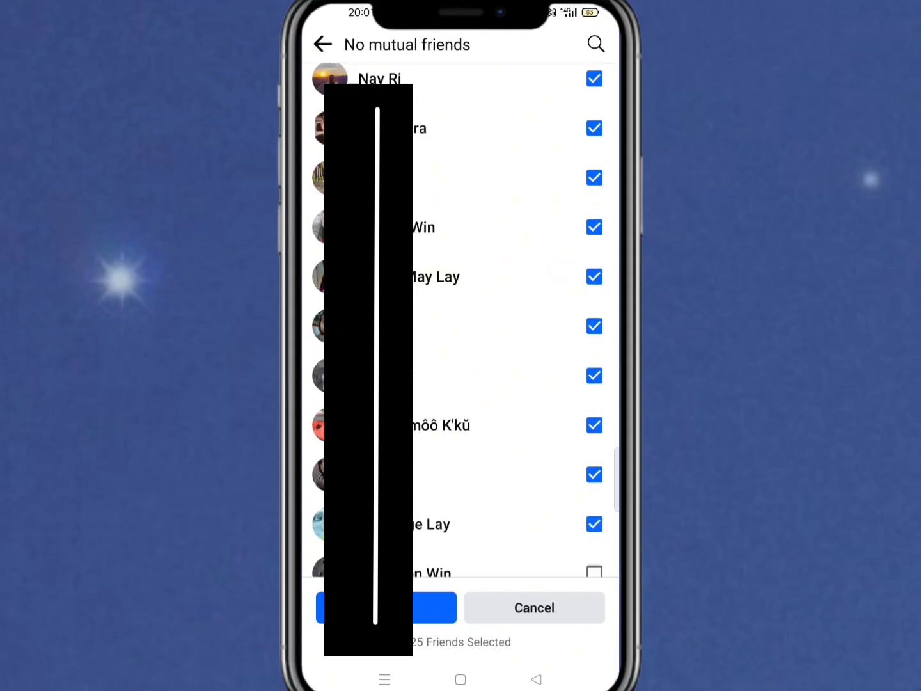
pyautogui.scroll(-3, 461, 360)
pyautogui.scroll(-1, 460, 360)
pyautogui.click(595, 439)
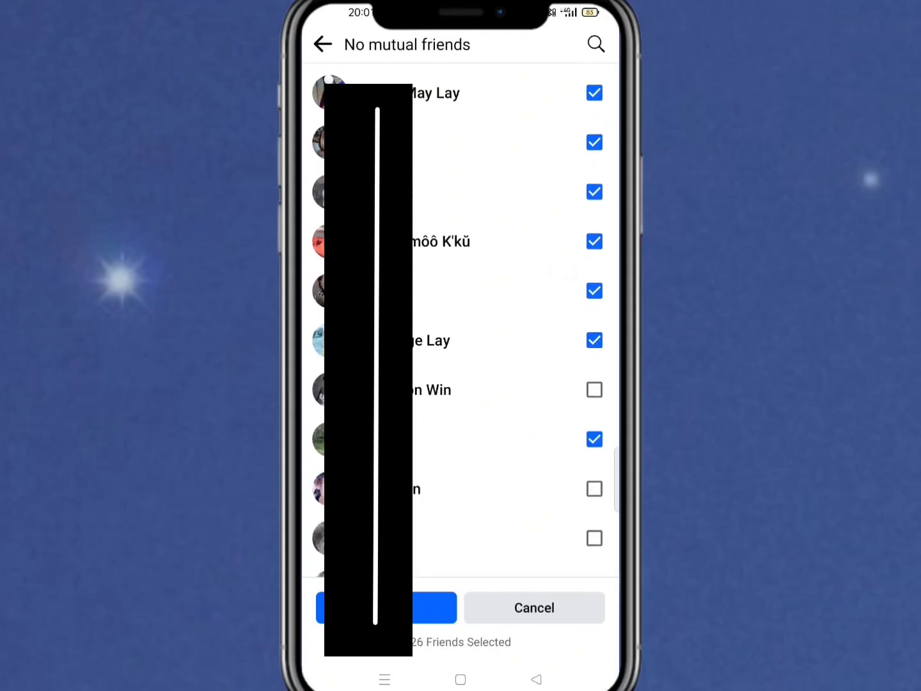
pyautogui.click(594, 391)
pyautogui.scroll(-3, 461, 360)
pyautogui.scroll(-2, 461, 360)
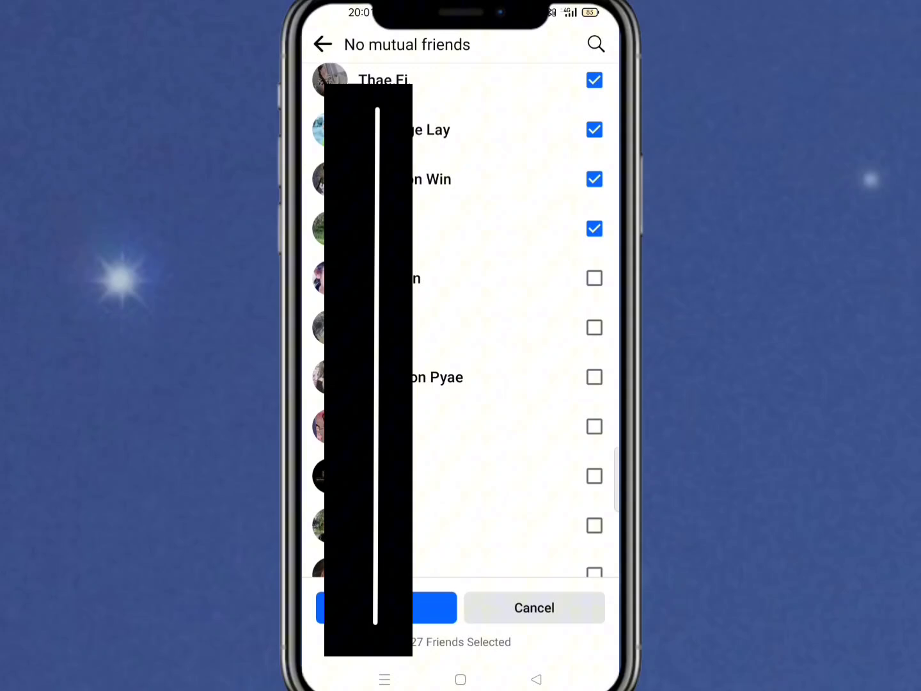
pyautogui.click(594, 328)
pyautogui.click(594, 377)
pyautogui.click(594, 426)
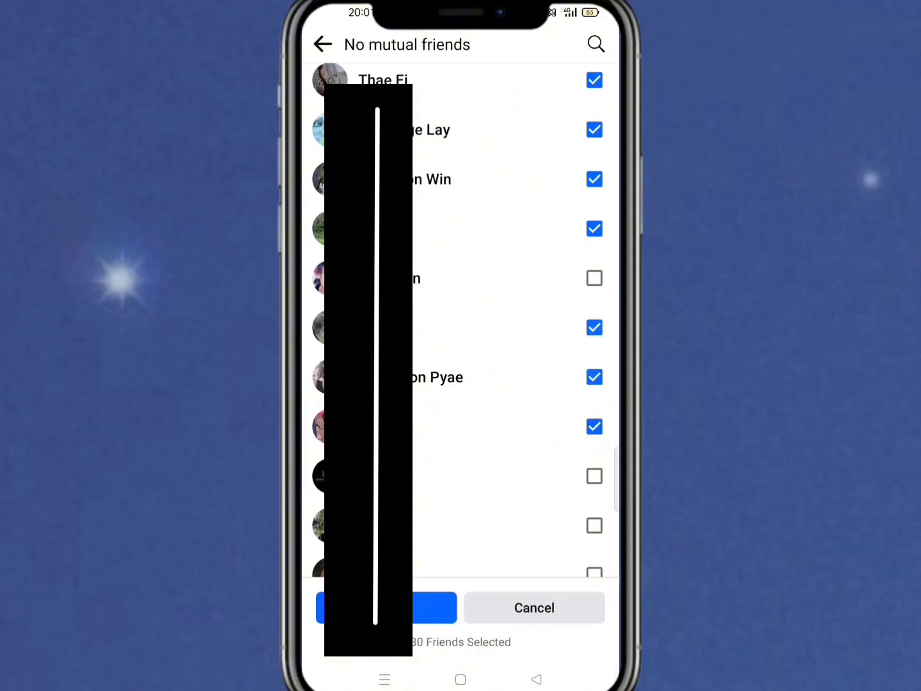
pyautogui.click(593, 475)
pyautogui.click(593, 279)
pyautogui.scroll(-2, 462, 360)
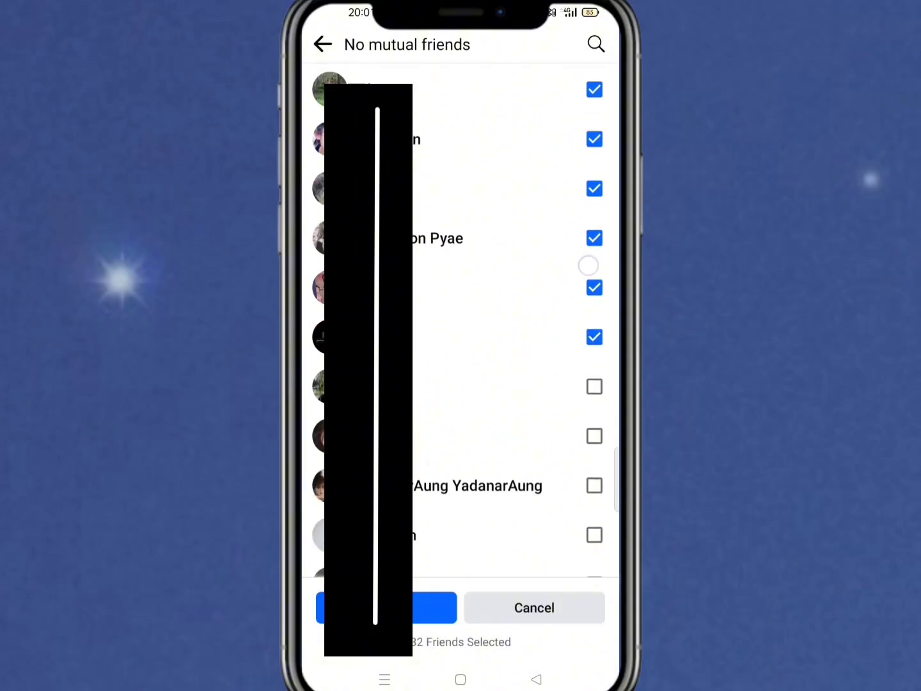
pyautogui.click(594, 376)
pyautogui.click(594, 425)
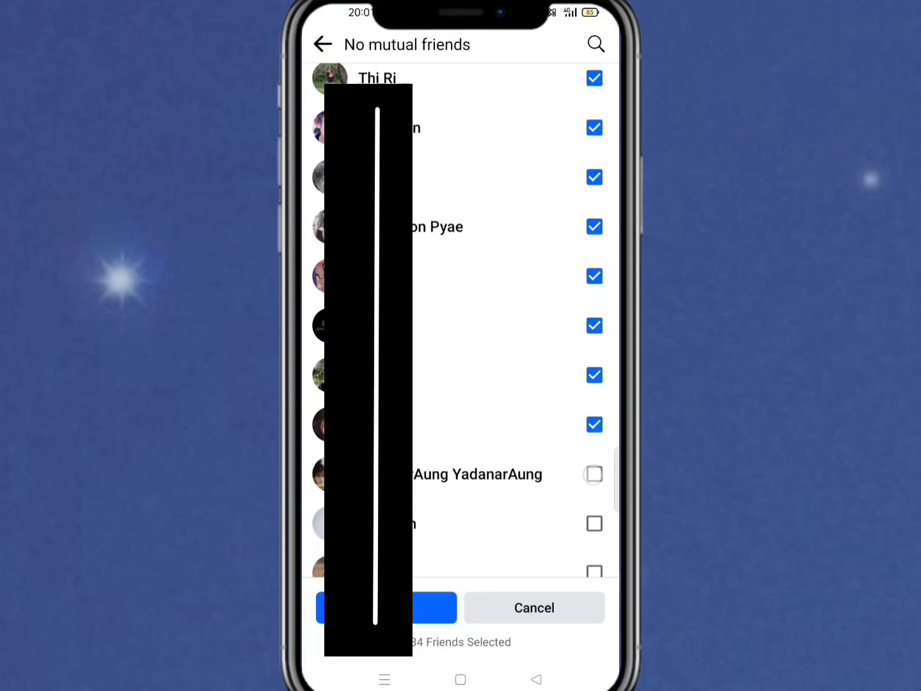
pyautogui.click(594, 473)
pyautogui.click(595, 523)
pyautogui.scroll(-1, 461, 359)
pyautogui.scroll(-1, 461, 360)
pyautogui.click(594, 377)
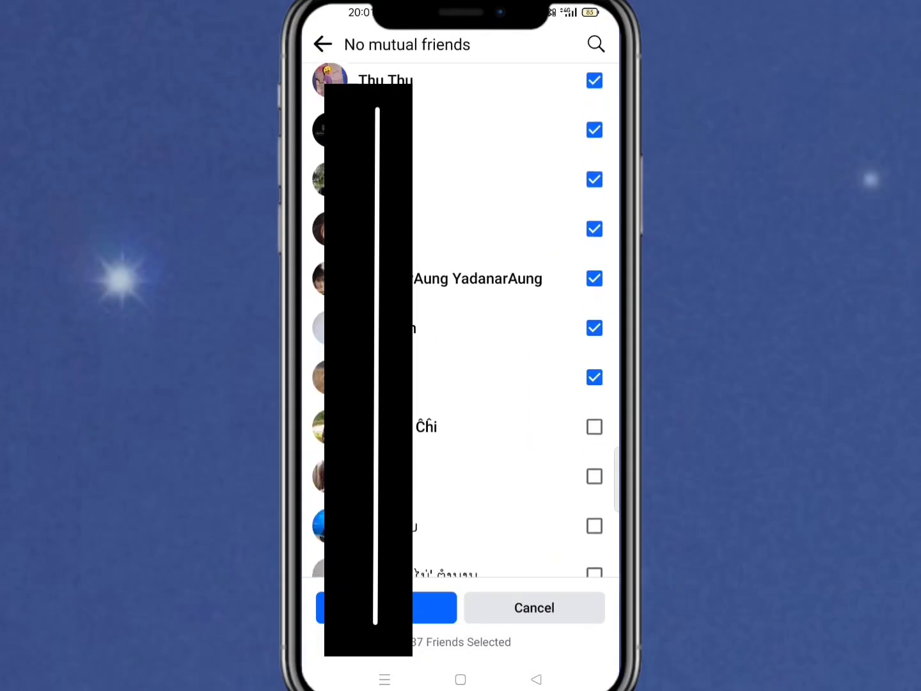
pyautogui.click(594, 426)
pyautogui.click(593, 475)
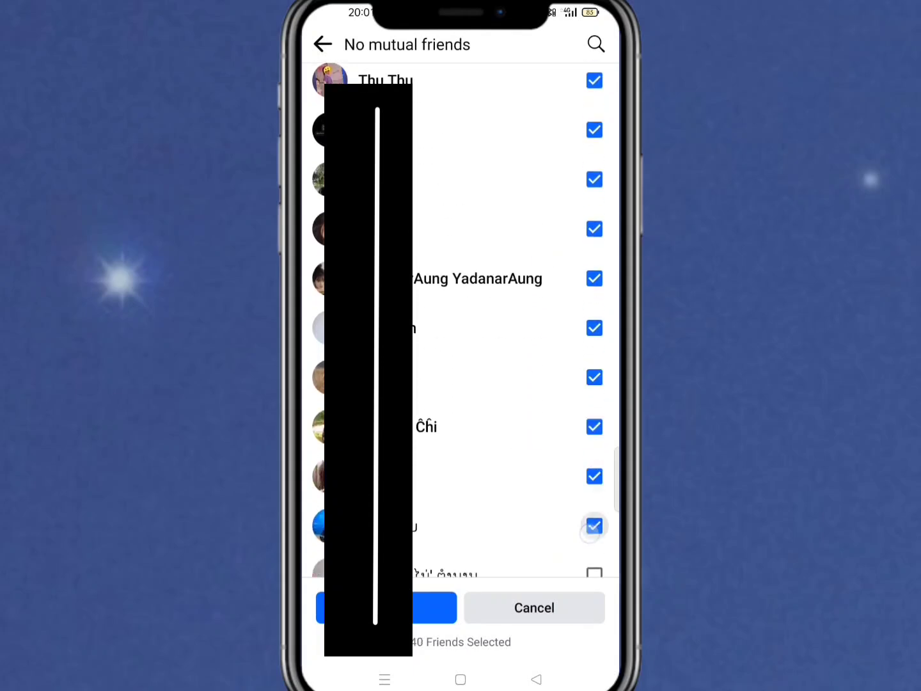
pyautogui.scroll(-2, 461, 360)
pyautogui.click(594, 365)
pyautogui.click(594, 415)
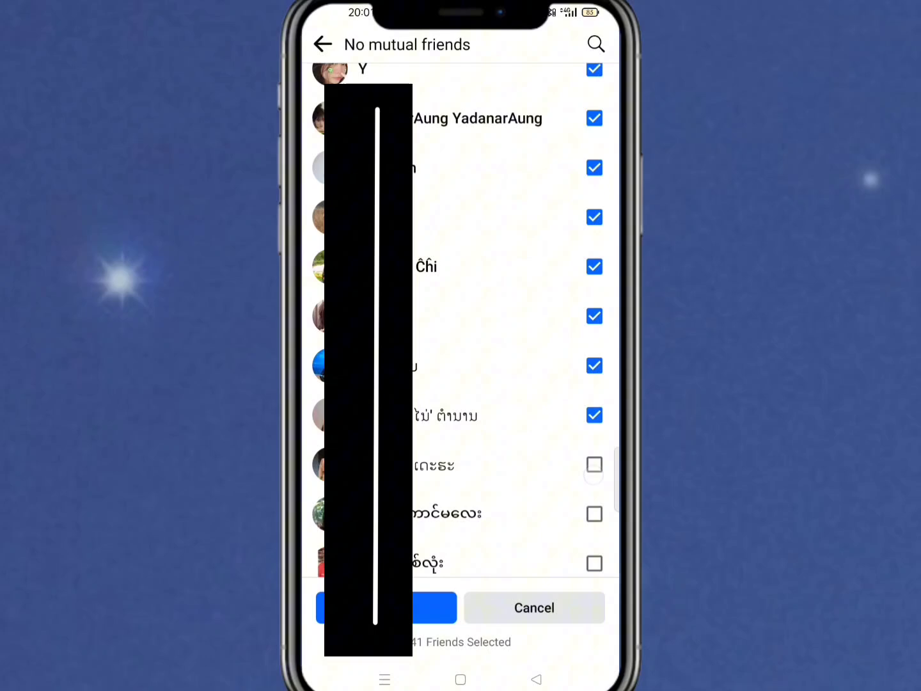
pyautogui.click(594, 464)
pyautogui.click(595, 513)
pyautogui.click(594, 563)
pyautogui.scroll(-3, 460, 360)
pyautogui.click(594, 446)
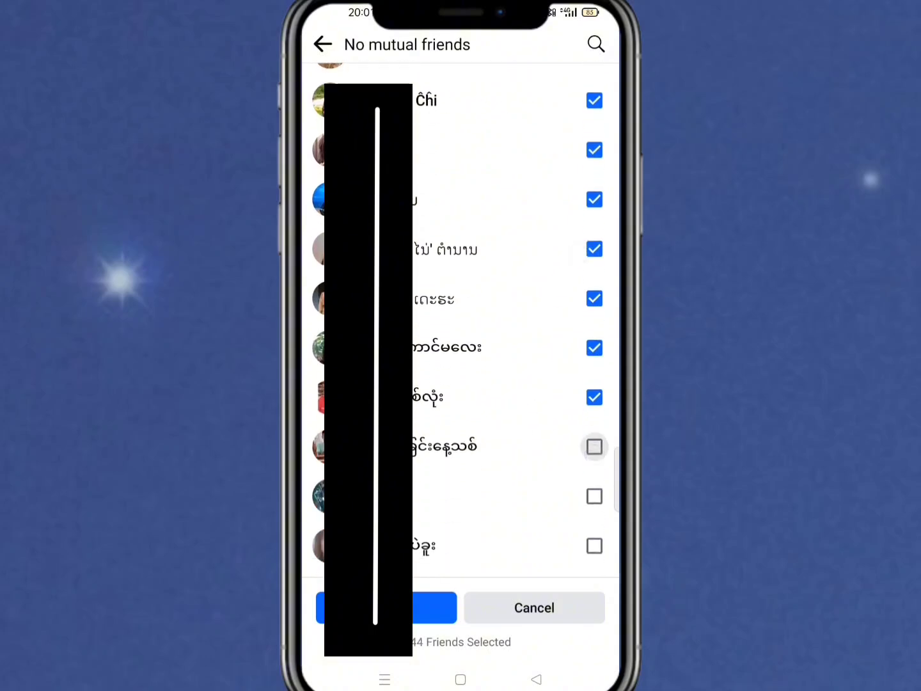
pyautogui.click(594, 496)
pyautogui.click(594, 546)
pyautogui.scroll(-1, 461, 359)
pyautogui.scroll(1, 461, 325)
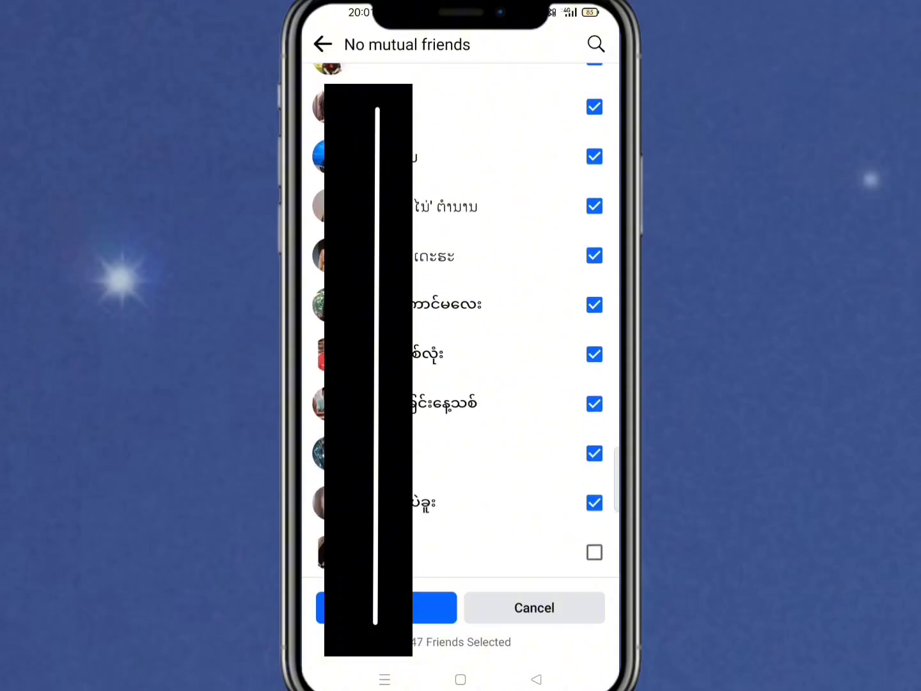
pyautogui.click(594, 552)
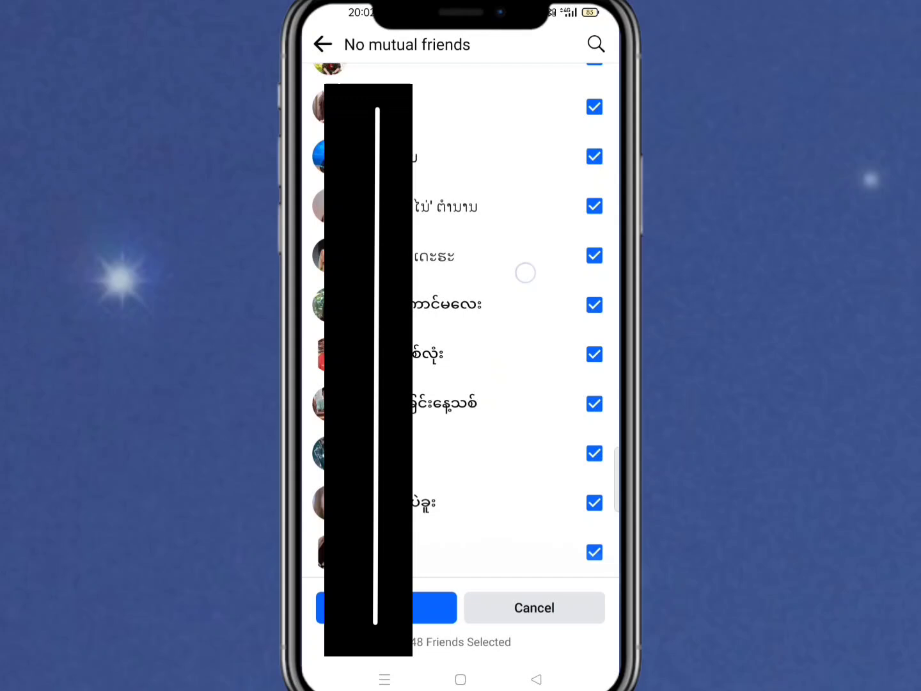
pyautogui.scroll(2, 525, 274)
pyautogui.scroll(-2, 460, 325)
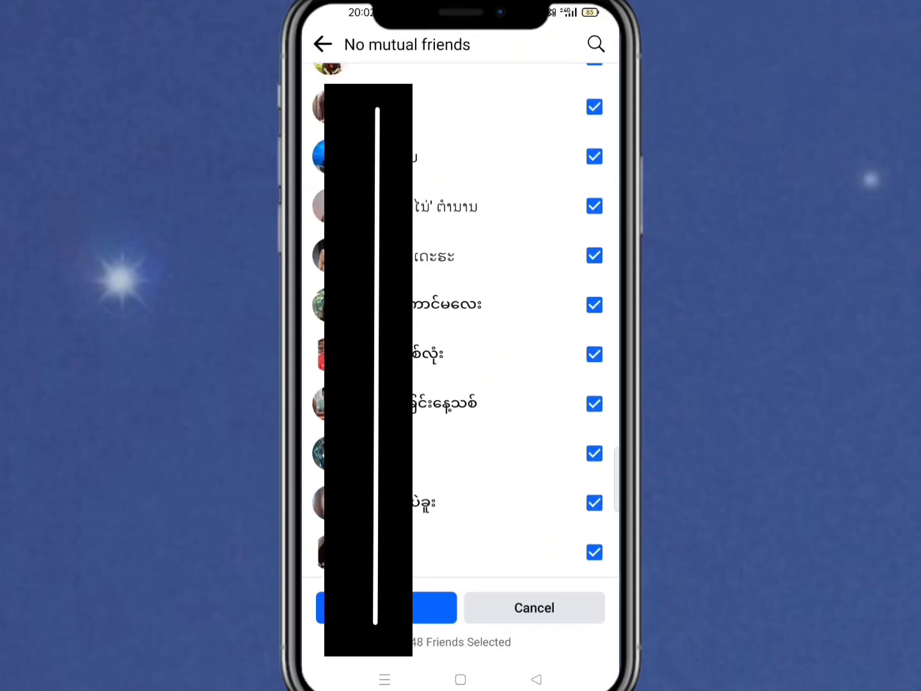